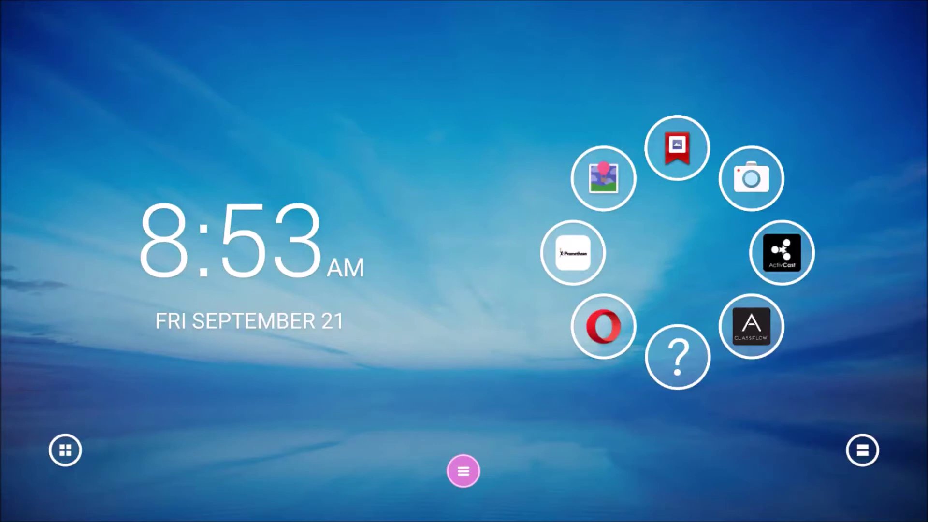
From the bookmark shortcut's options, check the double-tap choices, then choose a gallery image for the icon.
right_click(677, 147)
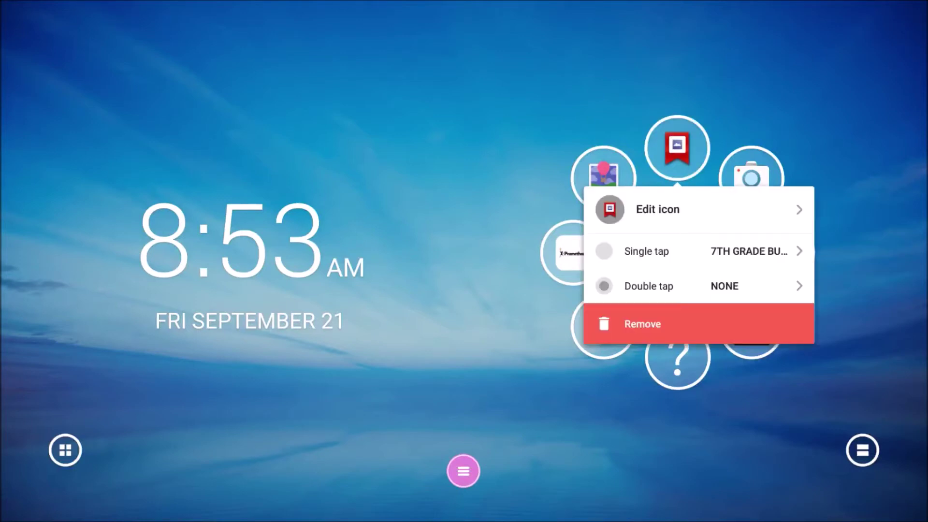
click(697, 286)
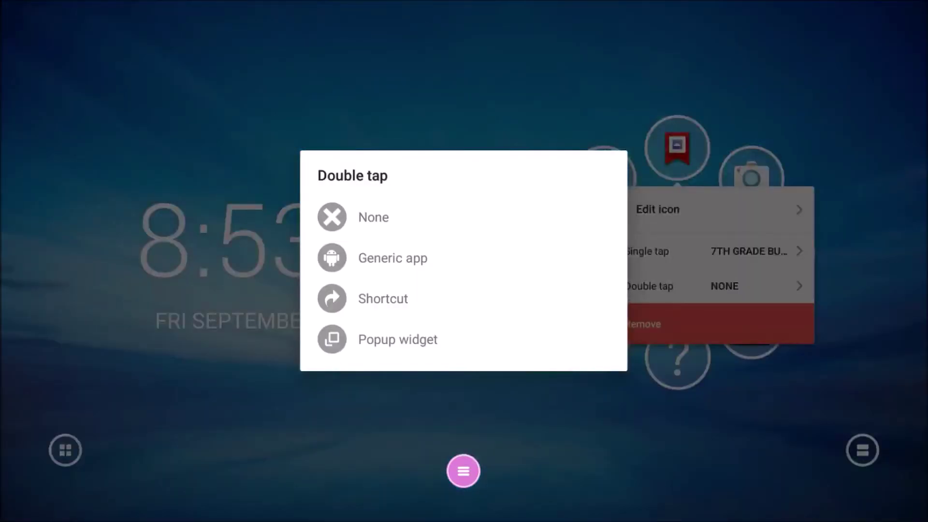
click(373, 217)
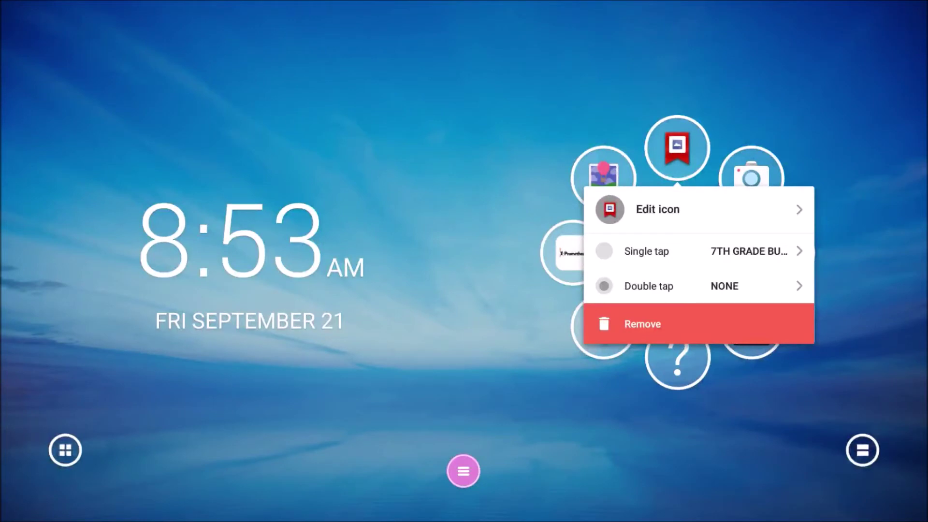
click(657, 209)
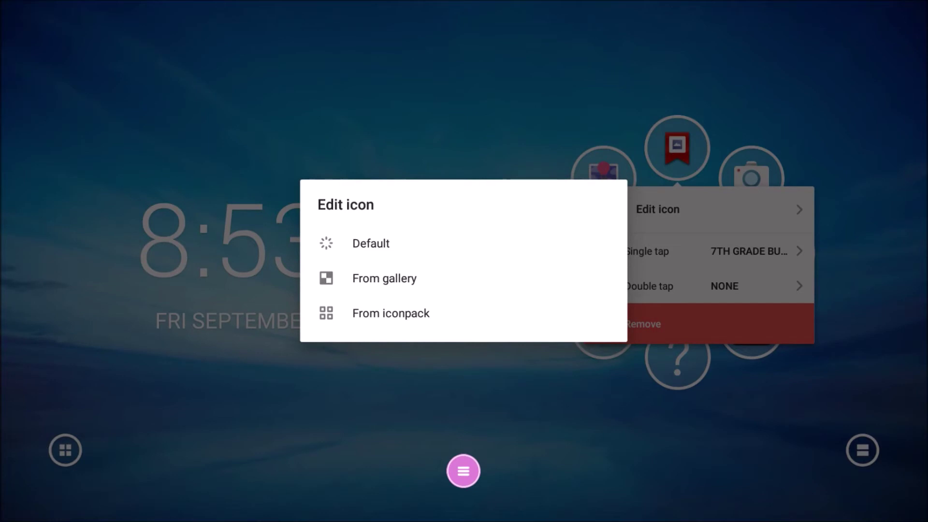
click(384, 277)
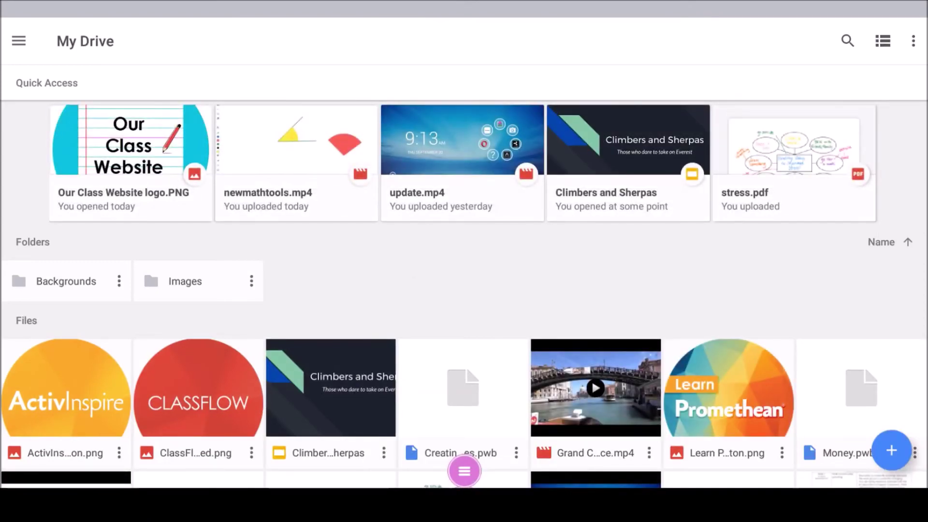
Open 'Our Class Website logo.PNG' from Google Drive Quick Access and show its overflow menu.
click(119, 149)
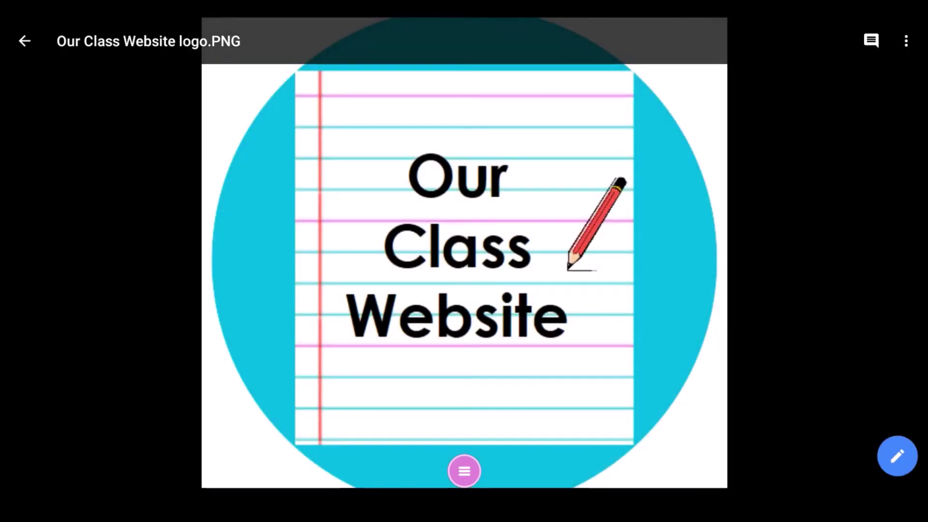
click(907, 41)
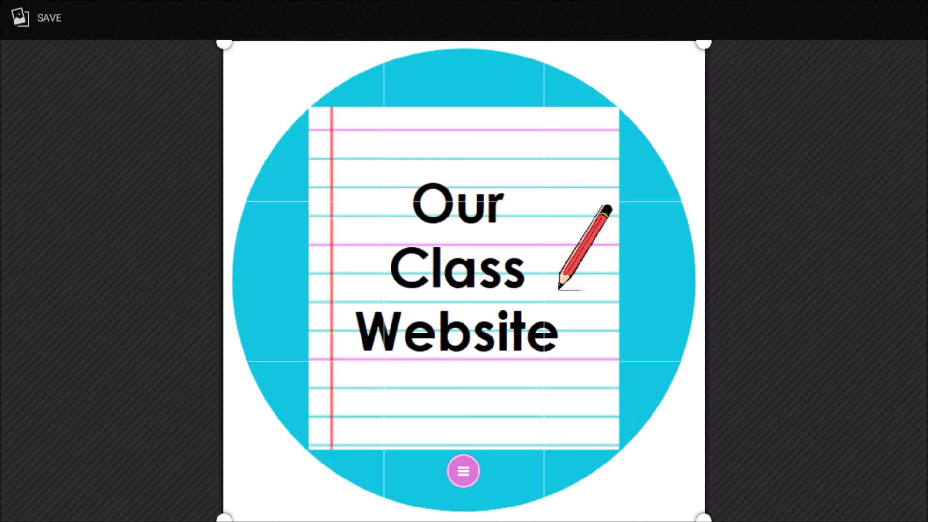
Fit the crop frame so the entire circular logo sits inside it.
mouse_move(704, 516)
mouse_down()
mouse_move(541, 360)
mouse_move(704, 517)
mouse_up()
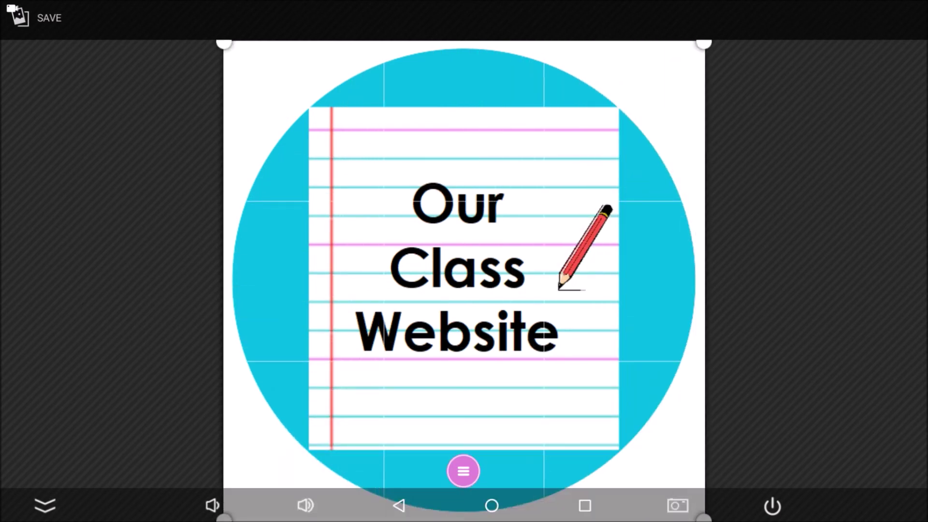
Save the cropped logo as the bookmark icon and close the icon options popup.
click(36, 18)
click(436, 217)
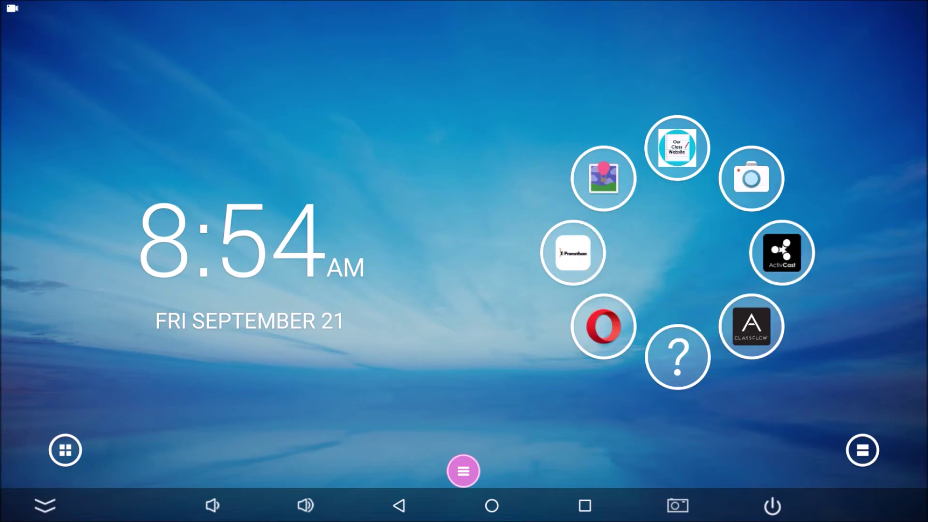